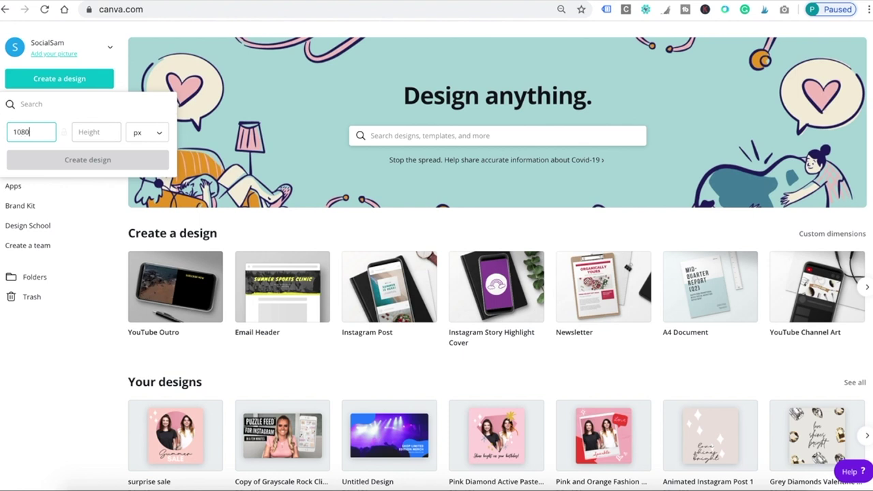
# Step: Create a new blank custom-size design measuring 1080 × 1080 px
pyautogui.click(103, 132)
pyautogui.write('10')
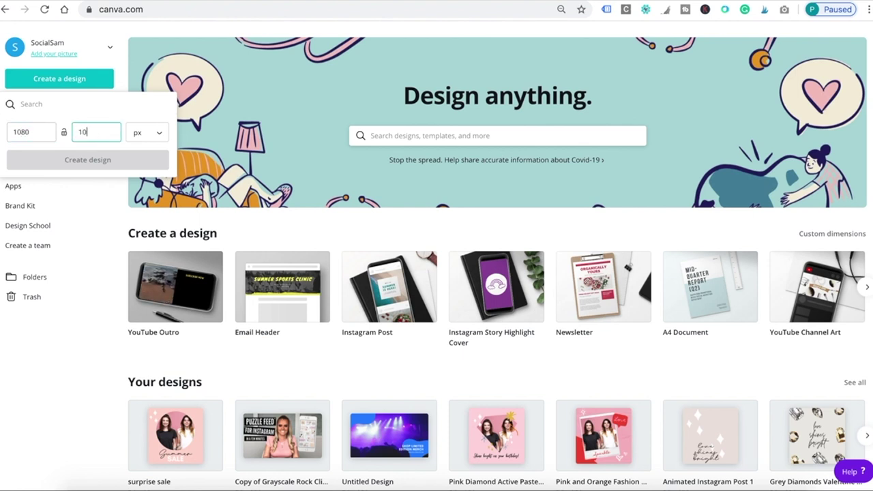
pyautogui.write('80')
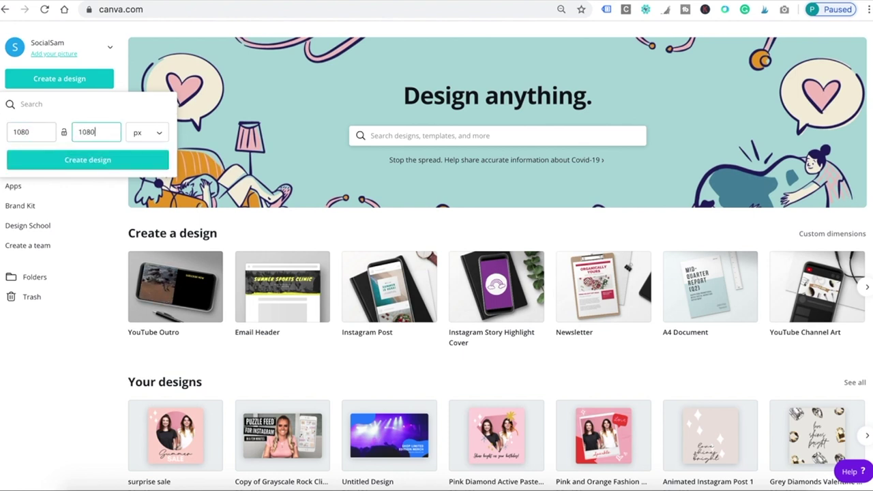
pyautogui.click(99, 161)
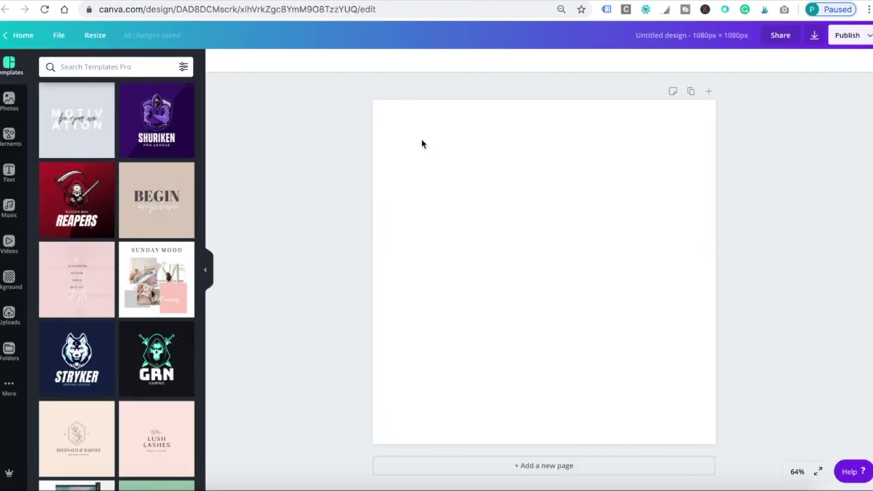
# Step: Fill the blank page's background with a custom pale peach-pink color
pyautogui.click(417, 160)
pyautogui.click(219, 61)
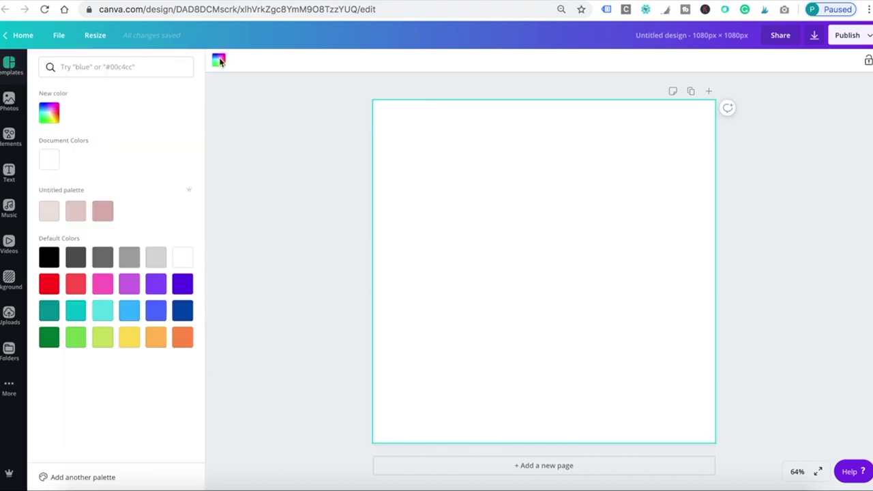
pyautogui.click(49, 113)
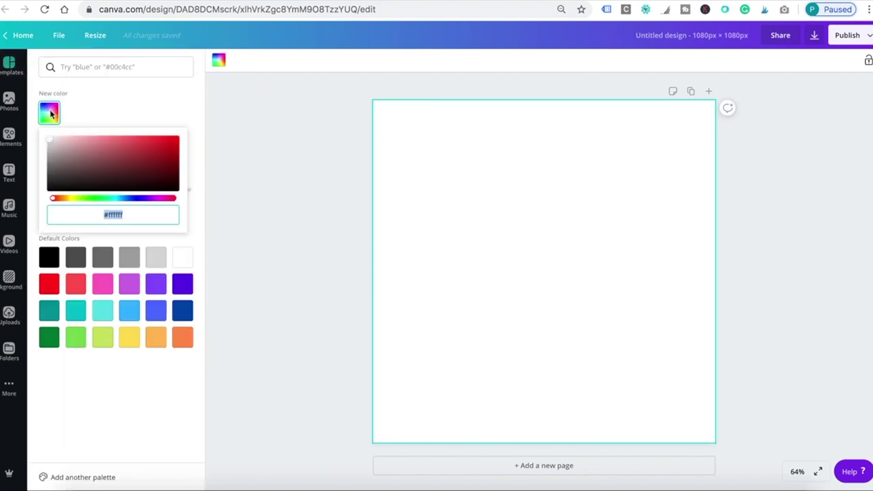
pyautogui.click(86, 143)
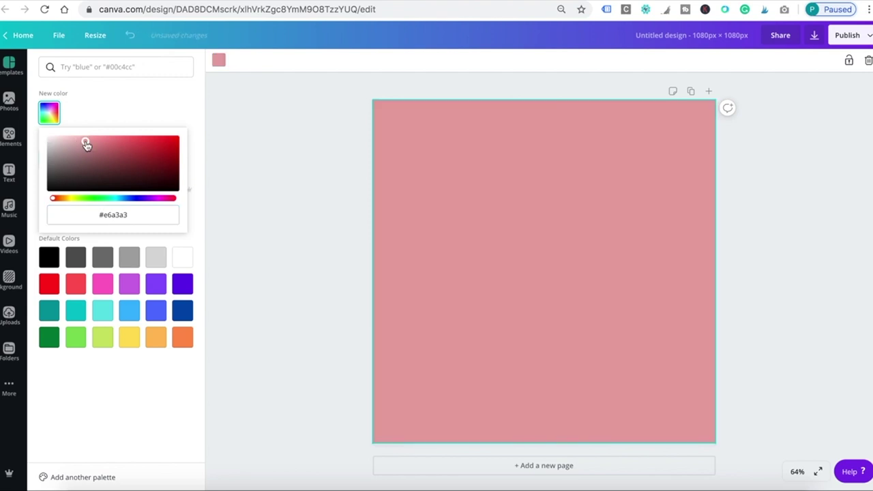
pyautogui.moveTo(83, 144); pyautogui.dragTo(78, 144)
pyautogui.click(128, 112)
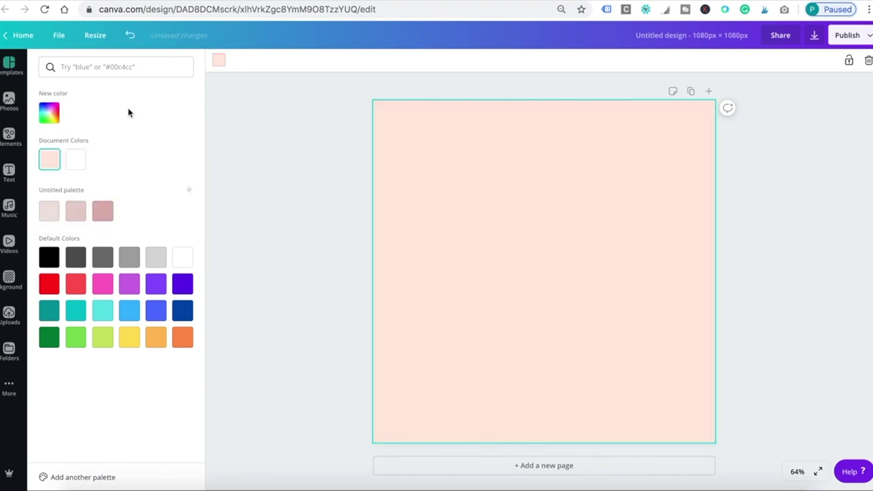
# Step: Add the thin-bordered circle frame from the Frames collection and enlarge it across the upper part of the page
pyautogui.click(8, 136)
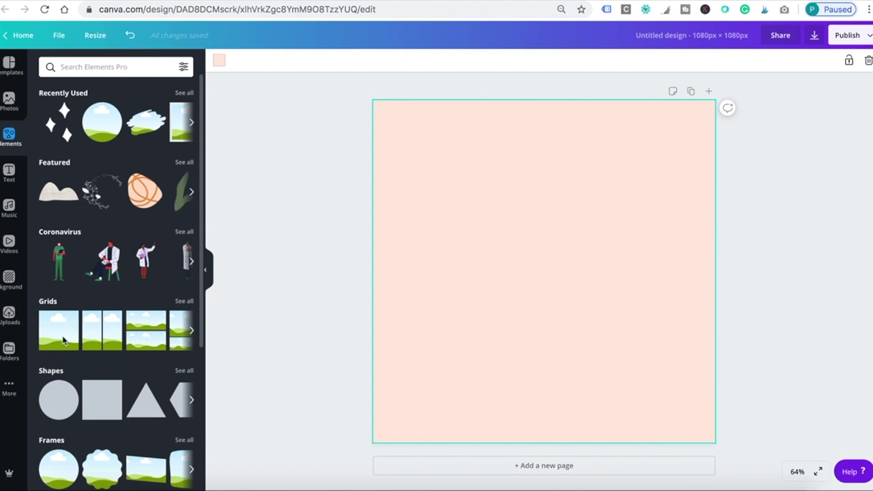
pyautogui.scroll(-2, 64, 339)
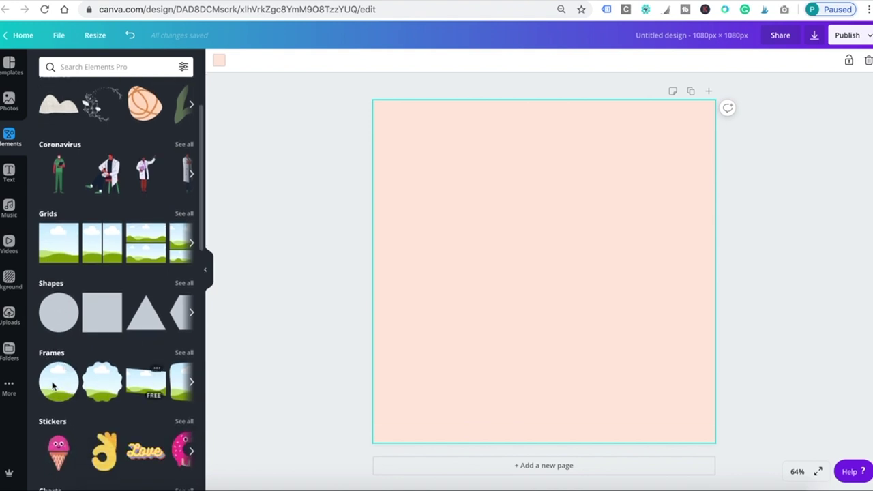
pyautogui.click(183, 353)
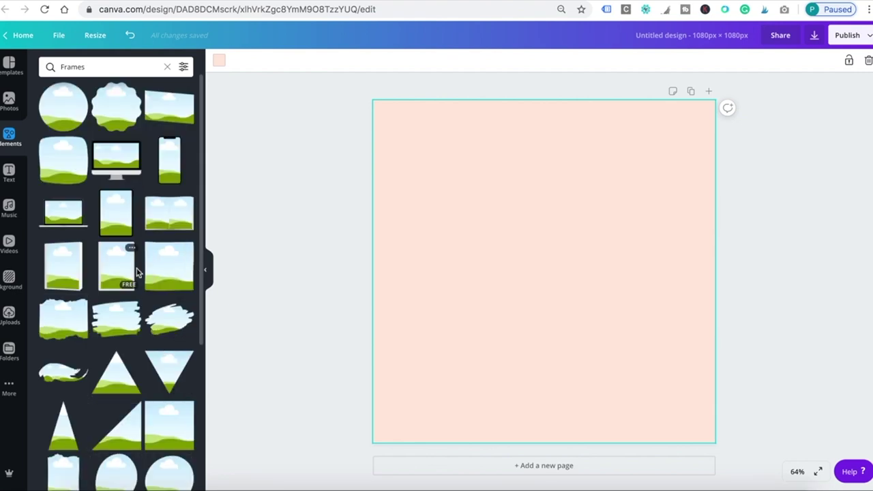
pyautogui.scroll(-10, 136, 273)
pyautogui.scroll(-9, 137, 273)
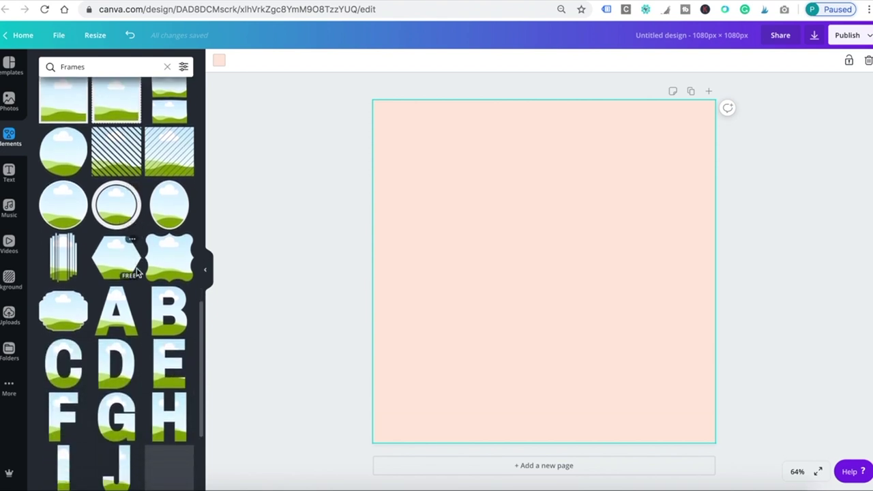
pyautogui.scroll(-1, 137, 273)
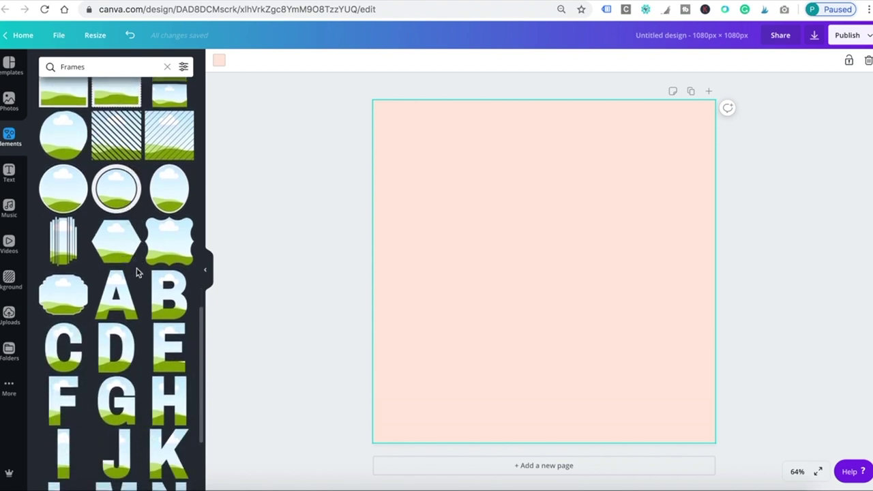
pyautogui.click(69, 197)
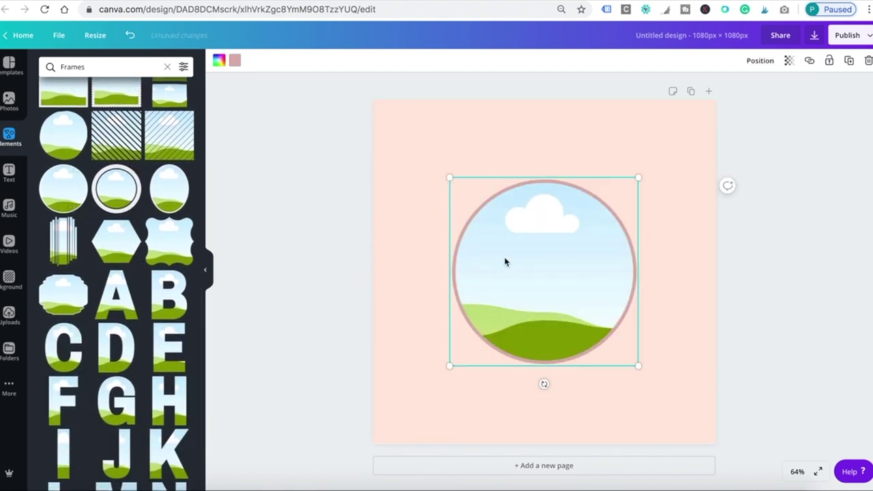
pyautogui.moveTo(527, 270); pyautogui.dragTo(479, 213)
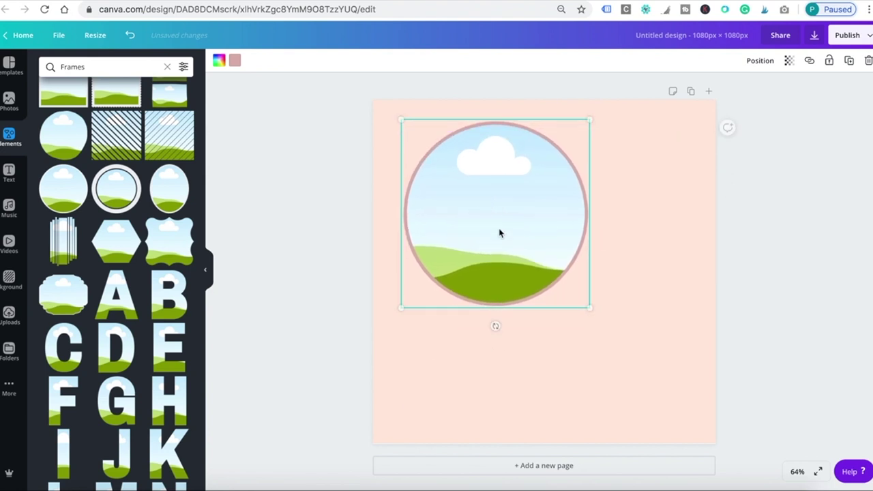
pyautogui.moveTo(634, 330); pyautogui.dragTo(590, 304)
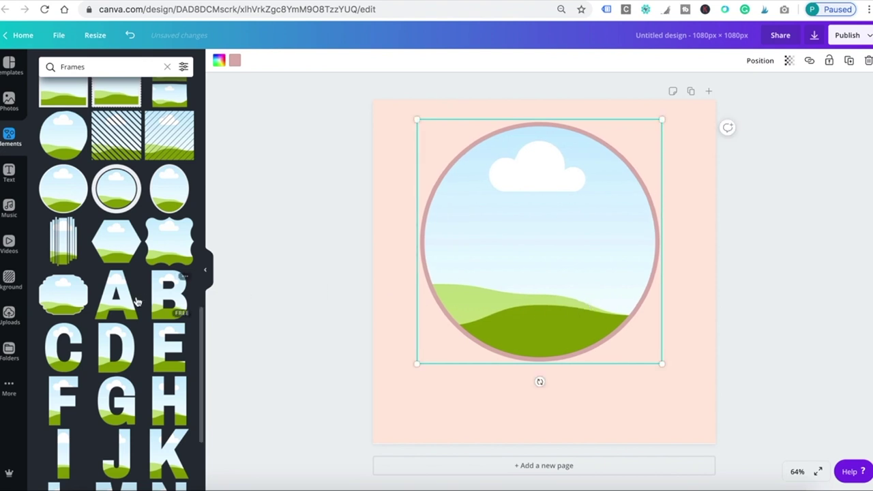
# Step: Search the stock videos for CONFETTI and add the clip of two women against a pink background to the page
pyautogui.click(9, 318)
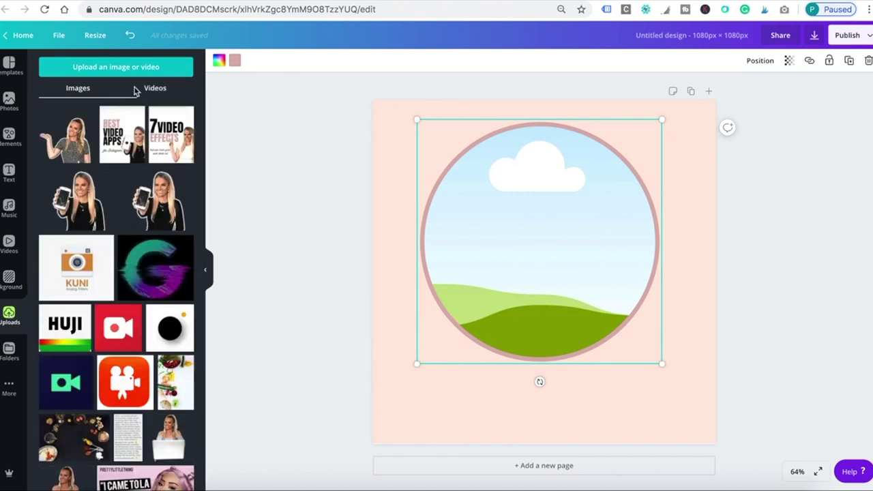
pyautogui.click(153, 88)
pyautogui.click(9, 244)
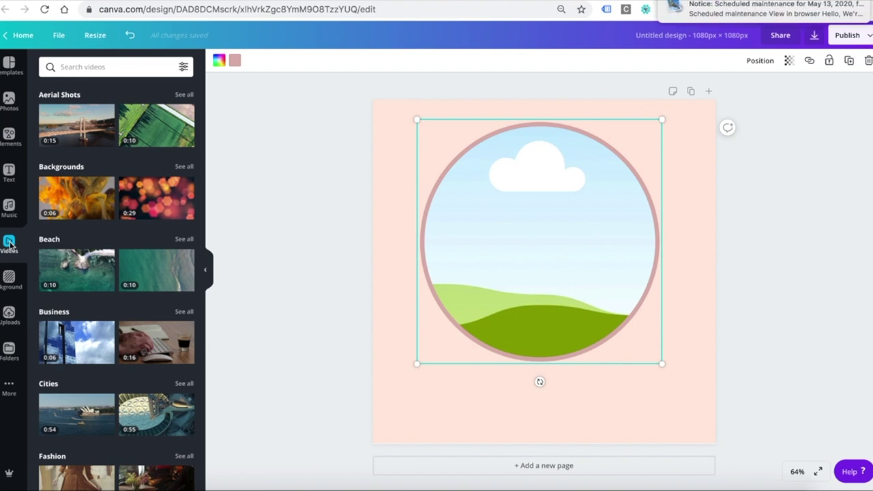
pyautogui.click(86, 68)
pyautogui.write('CONFETTI')
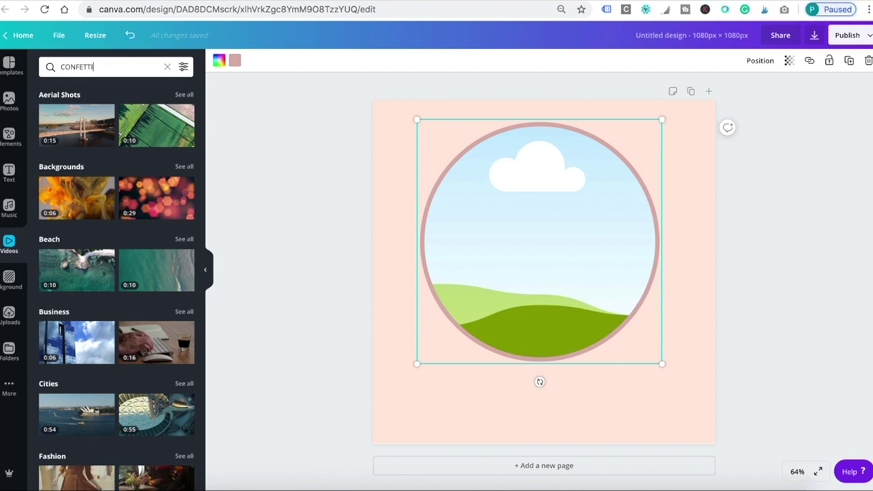
pyautogui.press('Return')
pyautogui.scroll(-5, 87, 205)
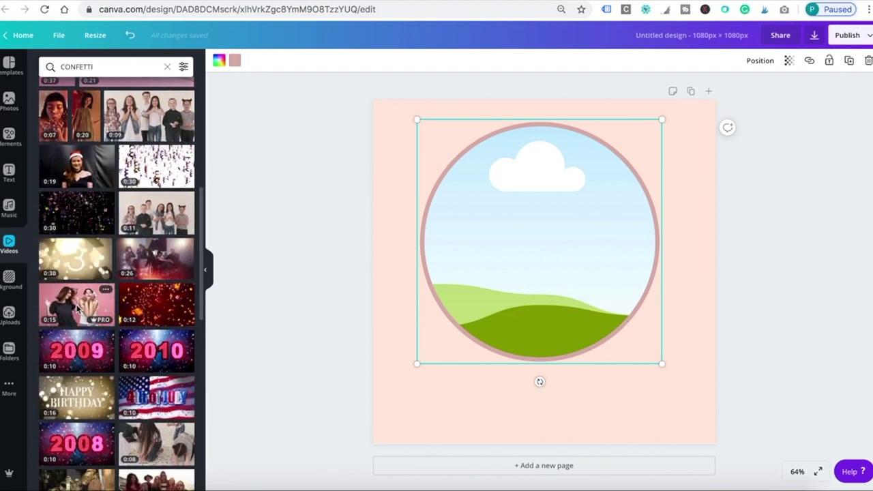
pyautogui.click(78, 308)
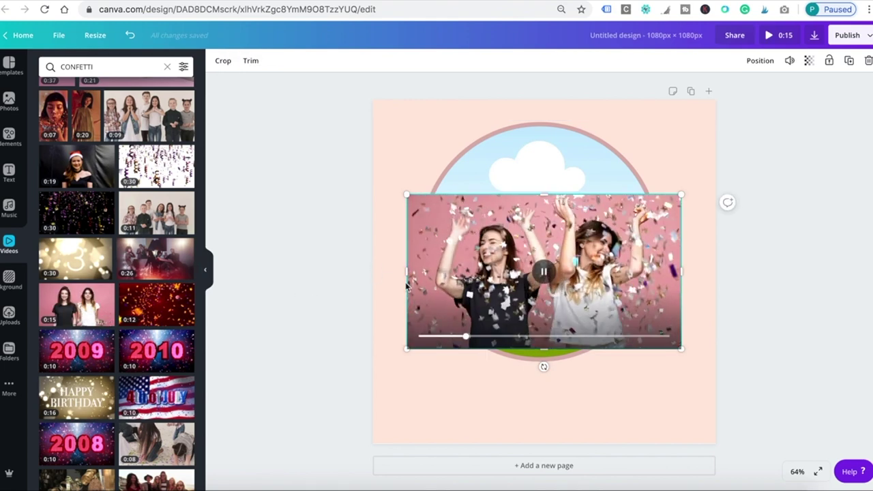
# Step: Crop the confetti clip's sides slightly and place it inside the circle frame
pyautogui.moveTo(408, 271); pyautogui.dragTo(418, 272)
pyautogui.moveTo(679, 268)
pyautogui.mouseDown()
pyautogui.moveTo(666, 273)
pyautogui.moveTo(675, 273)
pyautogui.mouseUp()
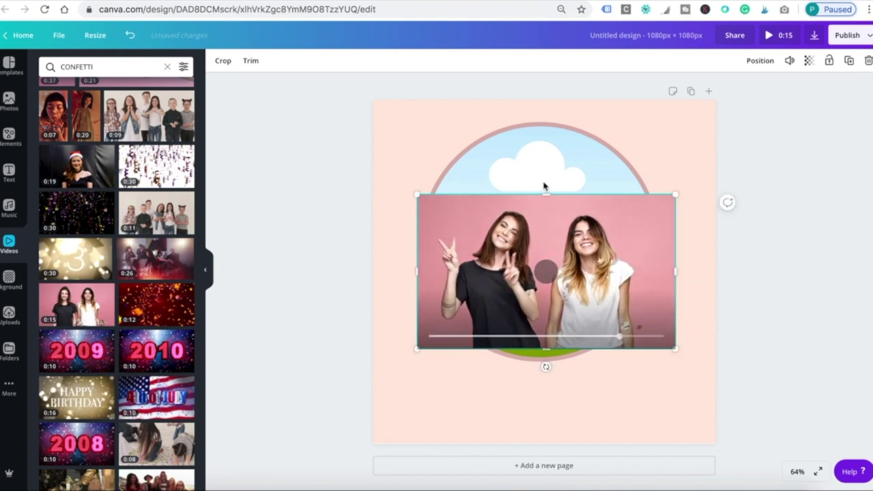
pyautogui.moveTo(546, 194)
pyautogui.mouseDown()
pyautogui.moveTo(543, 185)
pyautogui.moveTo(544, 194)
pyautogui.mouseUp()
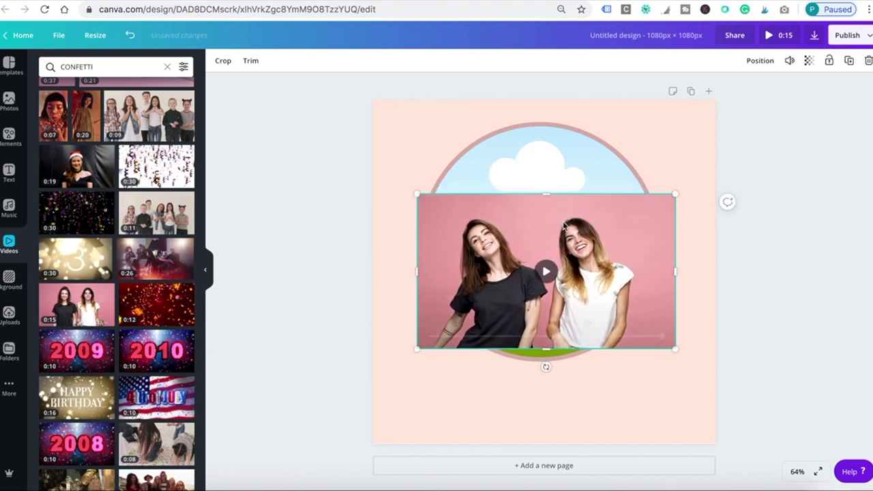
pyautogui.moveTo(580, 294); pyautogui.dragTo(573, 276)
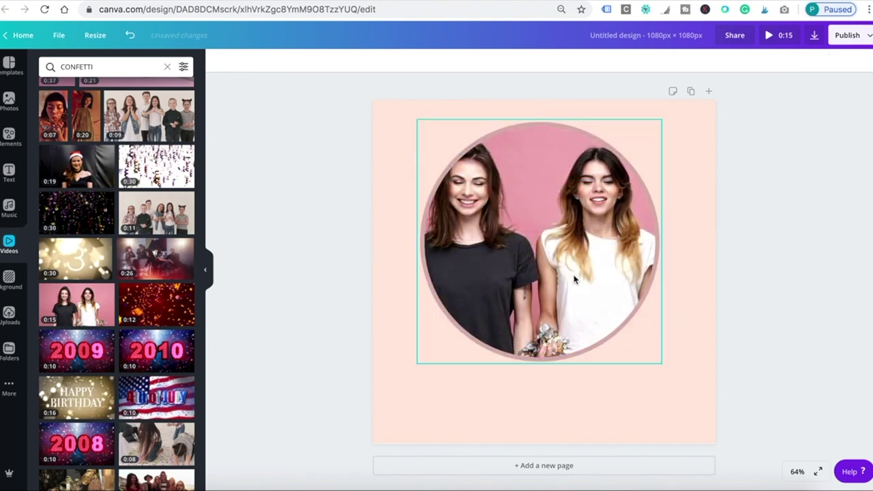
# Step: Reposition the video within the circle frame so that both women's heads fit inside it
pyautogui.doubleClick(551, 274)
pyautogui.moveTo(550, 274); pyautogui.dragTo(559, 298)
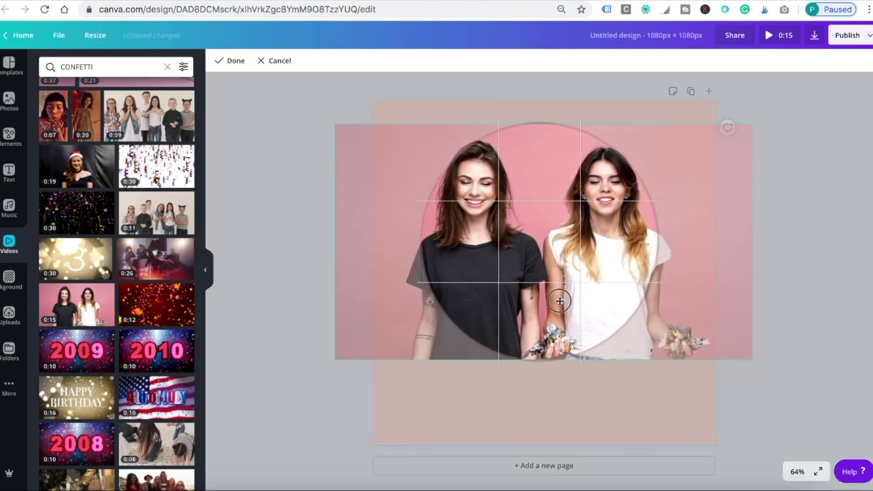
pyautogui.click(564, 389)
pyautogui.click(536, 245)
pyautogui.click(769, 265)
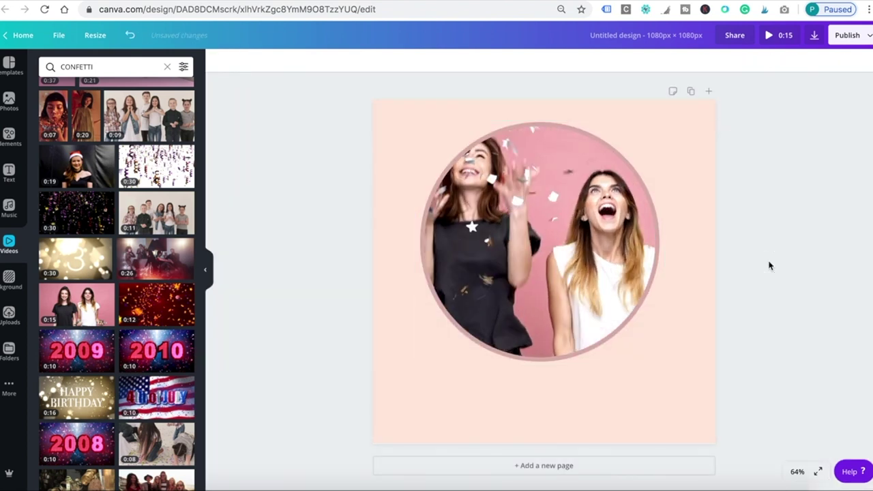
# Step: Trim the beginning of the framed video to shorten the clip to 14.8 seconds
pyautogui.click(513, 234)
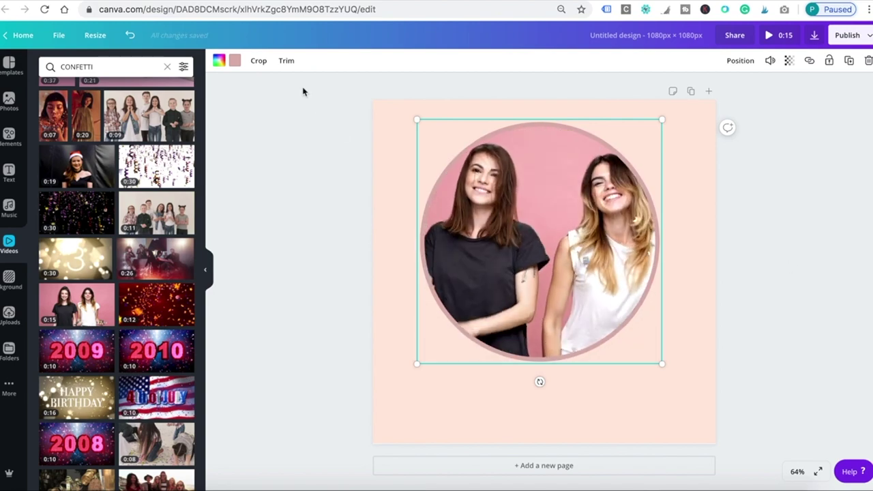
pyautogui.click(286, 61)
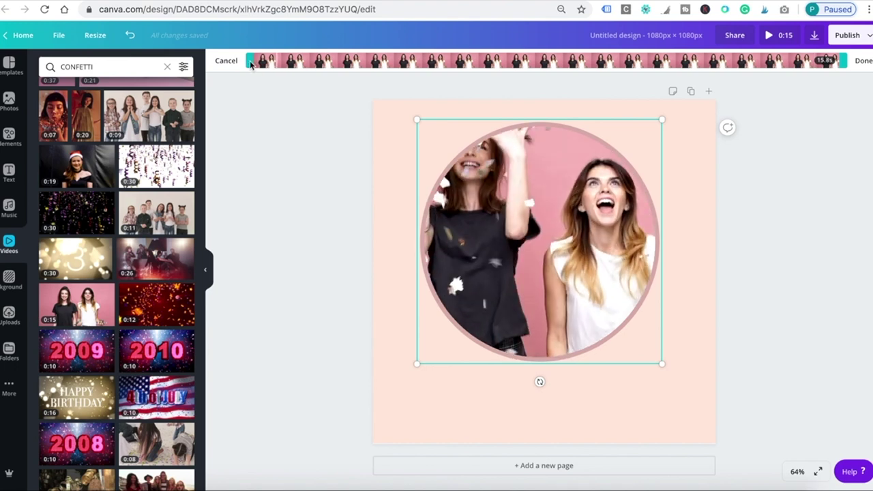
pyautogui.moveTo(251, 63); pyautogui.dragTo(286, 65)
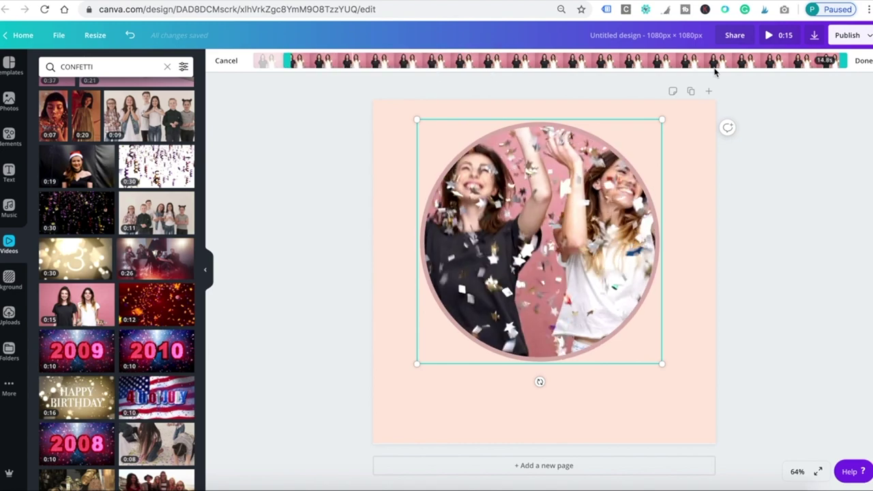
pyautogui.click(863, 61)
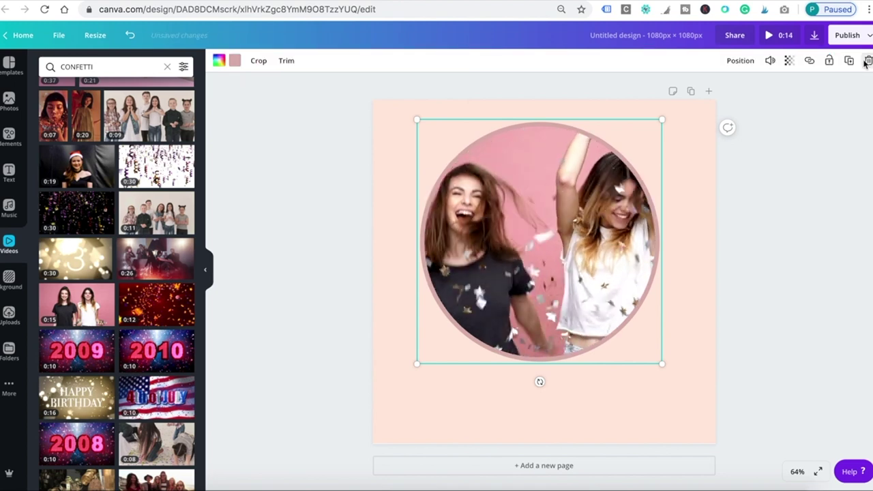
# Step: Add the heading text "Summer SALE" below the circular video frame
pyautogui.click(9, 173)
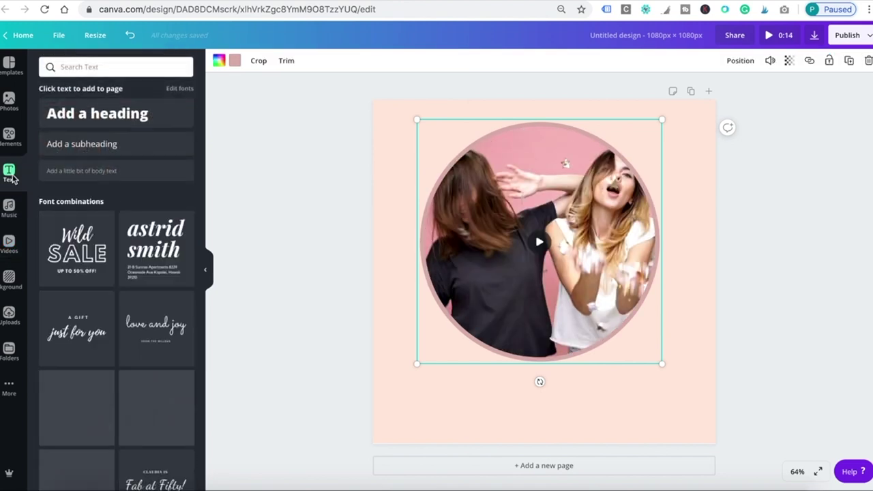
pyautogui.click(97, 113)
pyautogui.moveTo(610, 279); pyautogui.dragTo(611, 415)
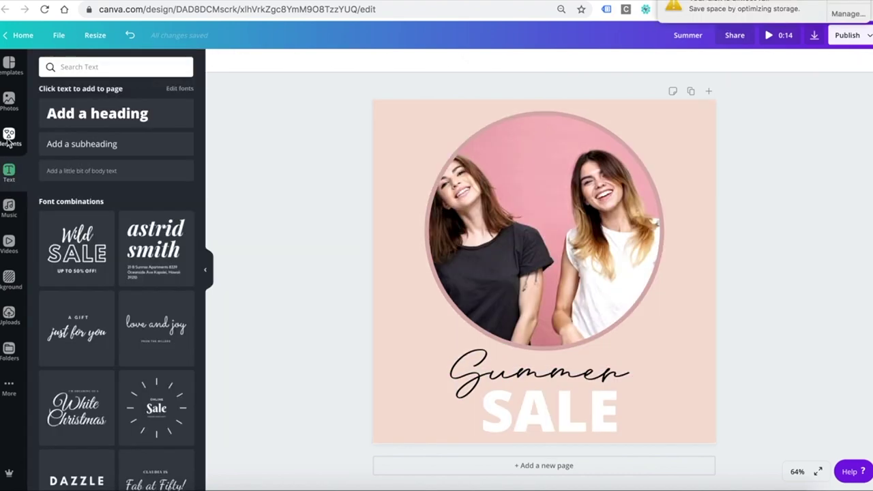
# Step: Clear the Frames search in the elements library and browse the full Stickers collection
pyautogui.click(9, 136)
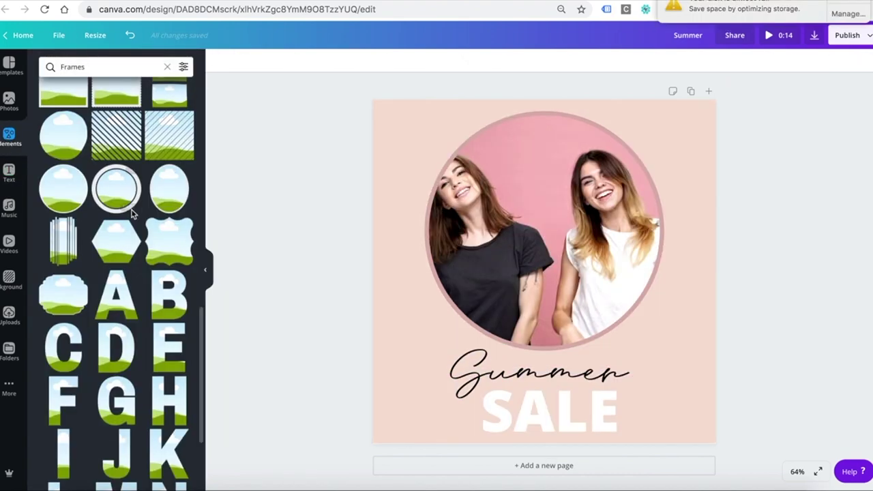
pyautogui.scroll(10, 132, 210)
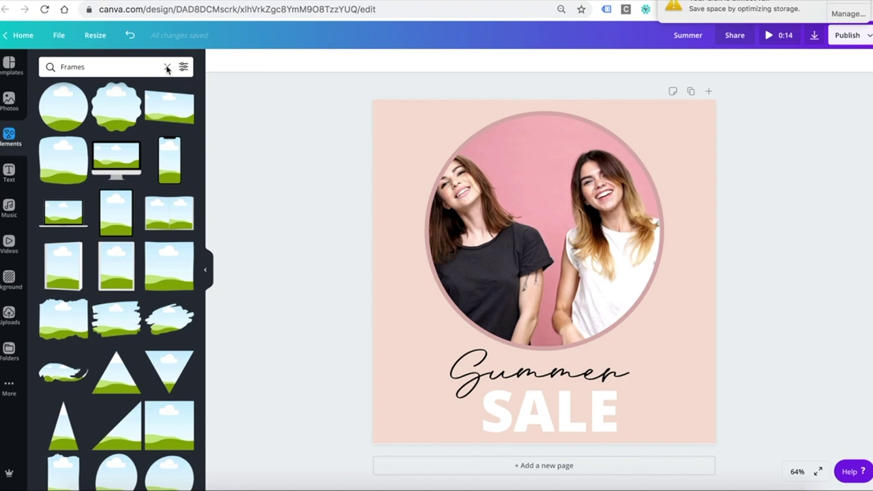
pyautogui.click(167, 68)
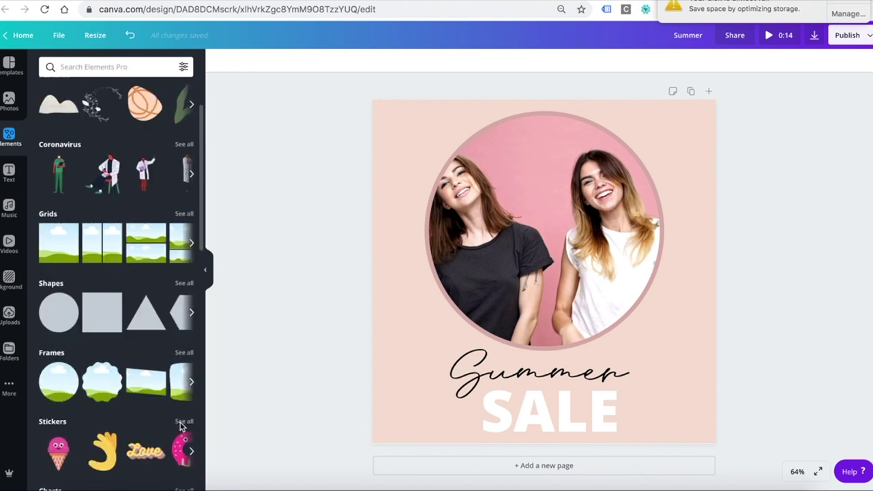
pyautogui.click(182, 422)
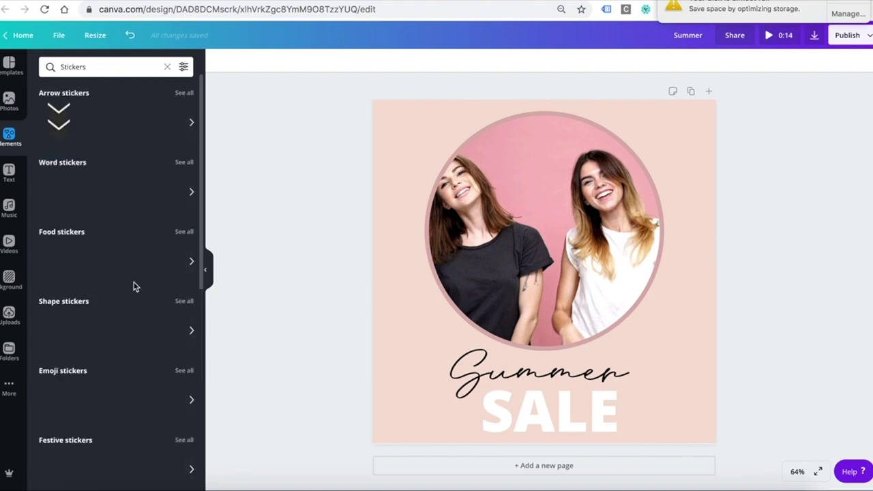
pyautogui.scroll(-4, 141, 245)
pyautogui.scroll(-3, 102, 227)
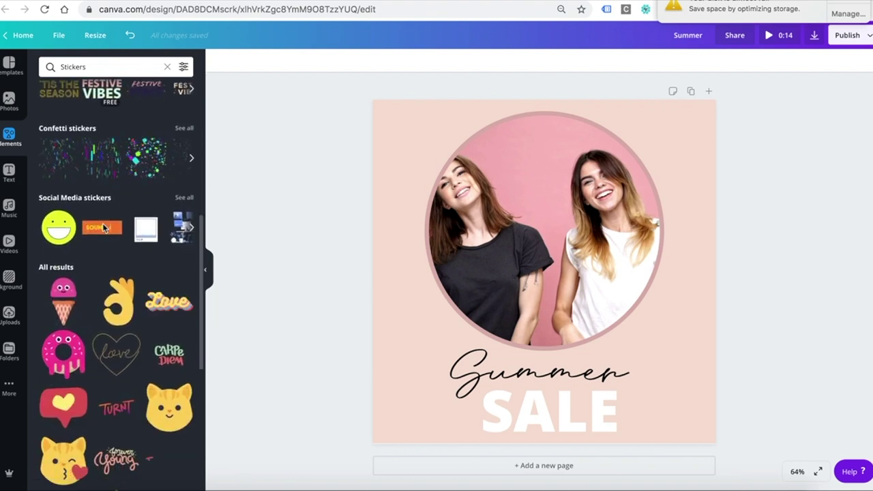
pyautogui.scroll(7, 102, 227)
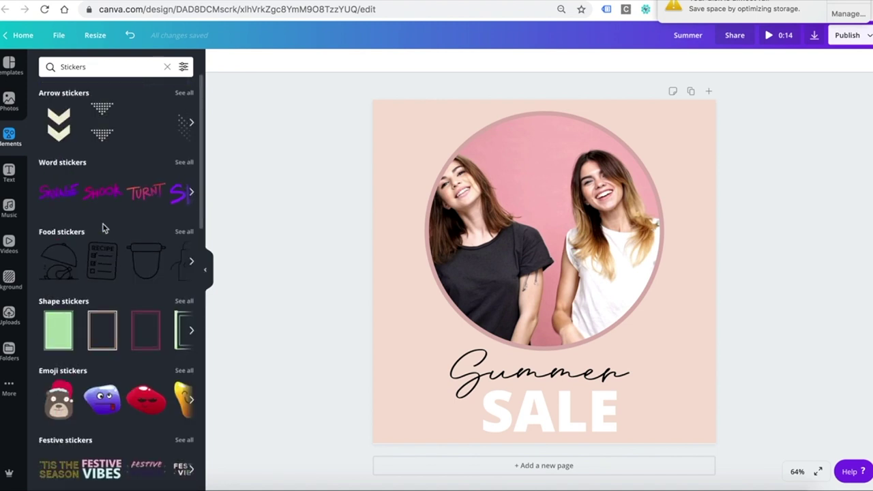
# Step: Filter the sticker results to show only animated elements
pyautogui.click(183, 67)
pyautogui.click(57, 192)
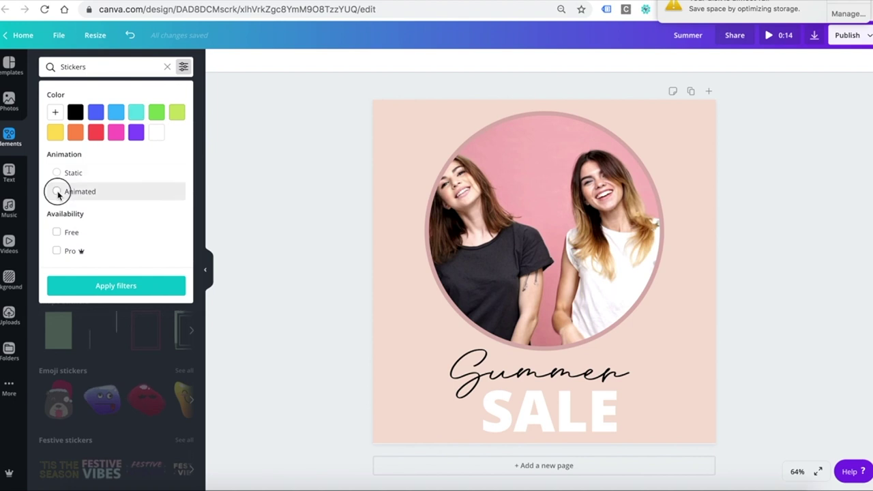
pyautogui.click(113, 288)
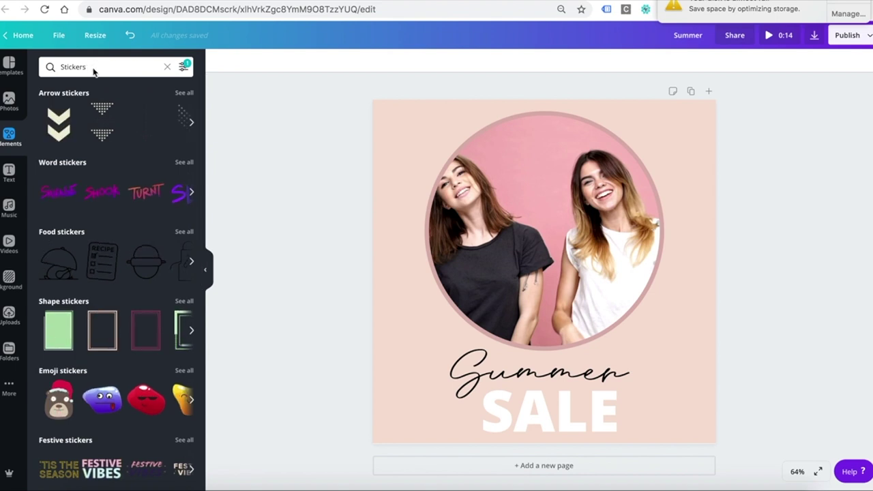
# Step: Replace the element search term with "Sparkle" and run the search
pyautogui.press('BackSpace')
pyautogui.press('BackSpace')
pyautogui.press('BackSpace')
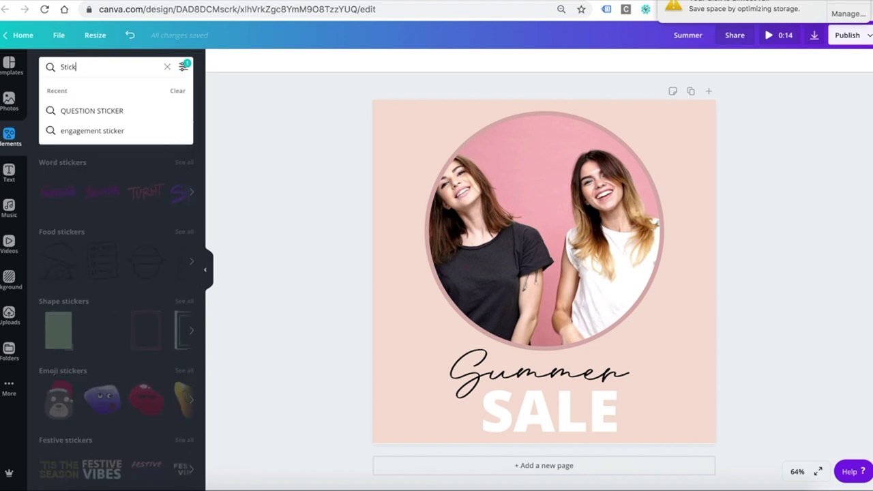
pyautogui.press('BackSpace')
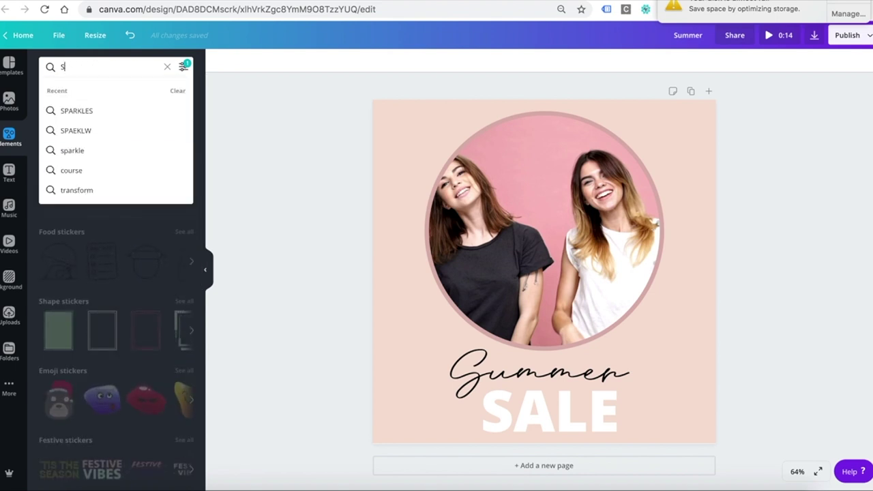
pyautogui.write('parkle')
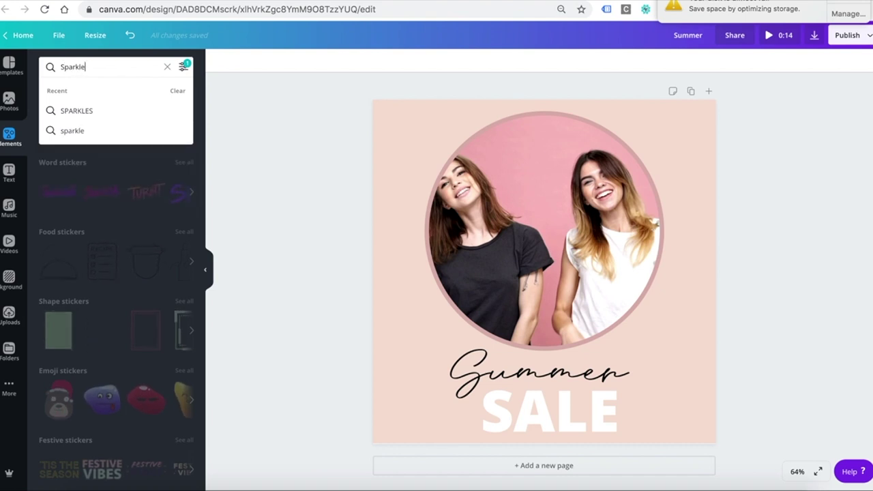
pyautogui.press('Return')
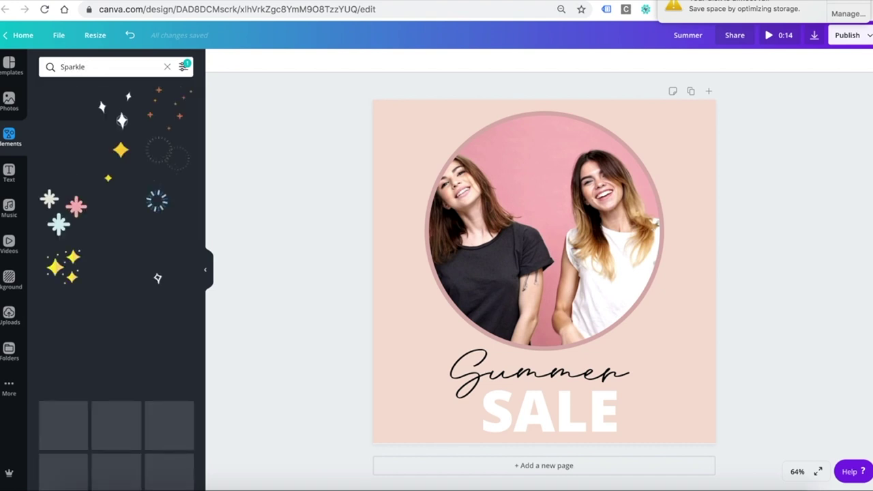
# Step: Add the white three-diamond sparkle sticker and place it small at the upper left of the circular video
pyautogui.scroll(-5, 69, 313)
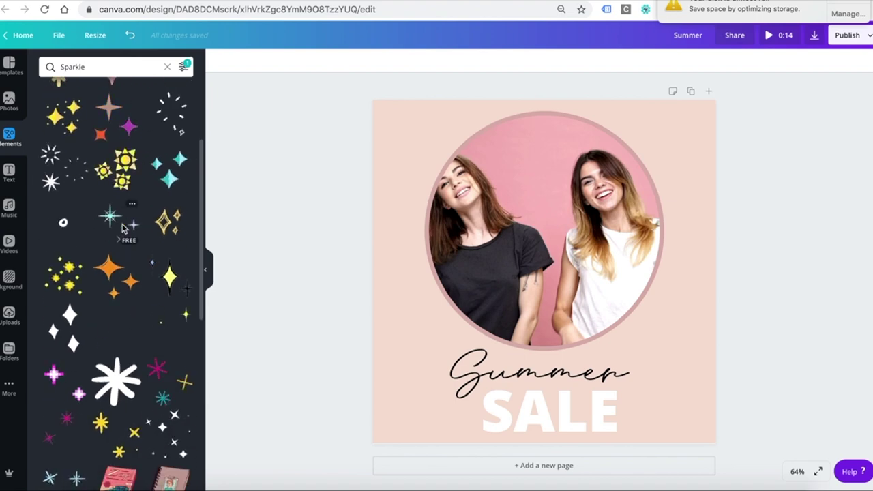
pyautogui.click(69, 313)
pyautogui.moveTo(635, 416); pyautogui.dragTo(399, 173)
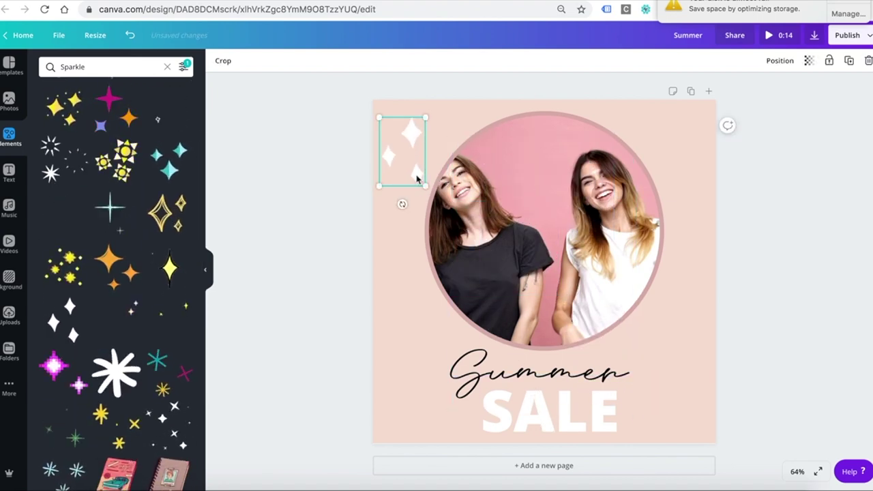
pyautogui.click(382, 310)
# Step: Add a second white three-diamond sparkle, shrink it and place it at the lower right of the circular video
pyautogui.click(68, 313)
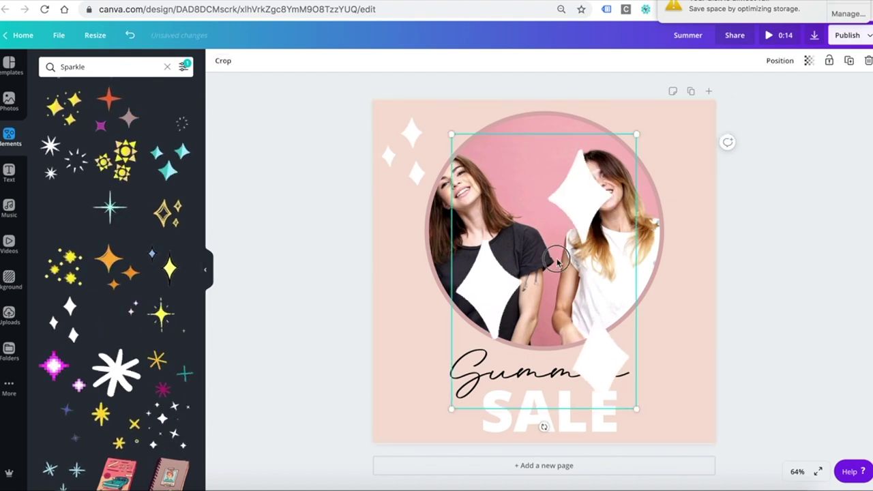
pyautogui.moveTo(452, 132); pyautogui.dragTo(628, 330)
pyautogui.moveTo(619, 363); pyautogui.dragTo(672, 304)
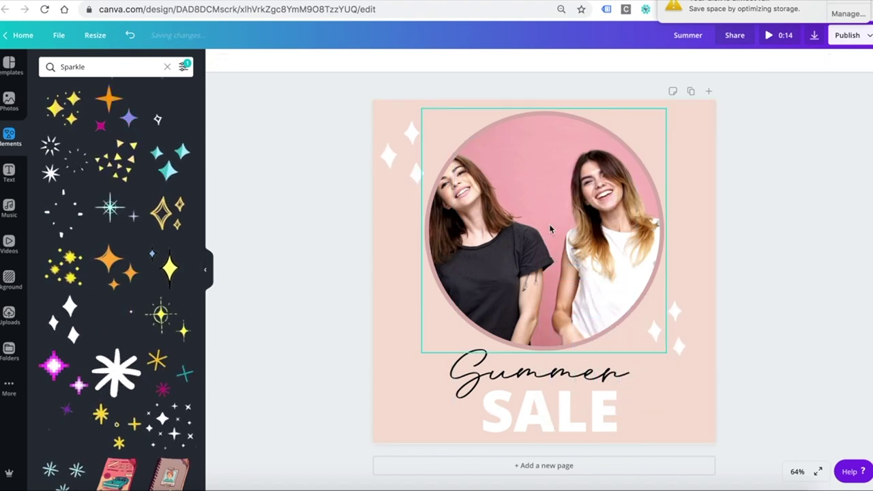
pyautogui.click(287, 220)
# Step: Browse the audio library's categories and show all the Epic tracks
pyautogui.click(9, 215)
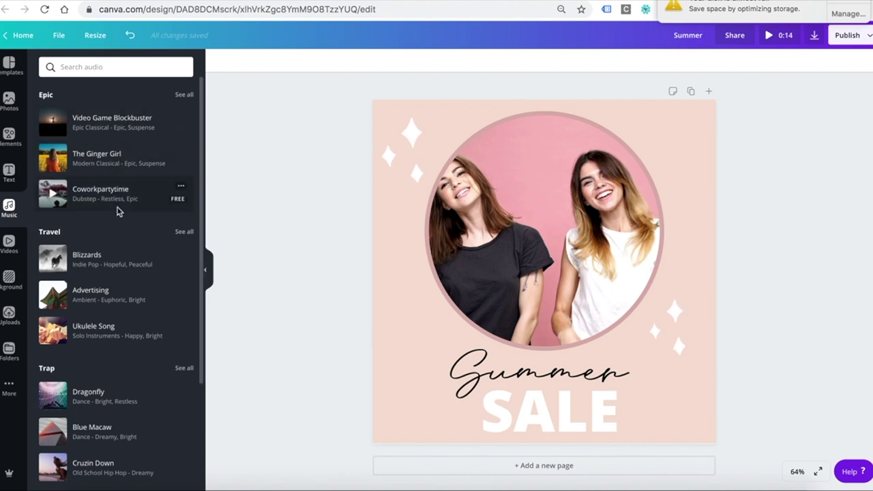
pyautogui.scroll(-6, 116, 216)
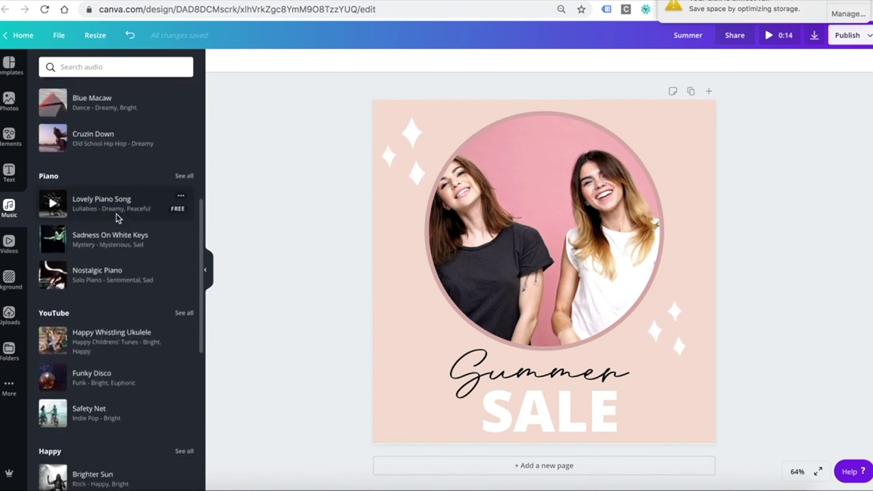
pyautogui.scroll(-5, 116, 217)
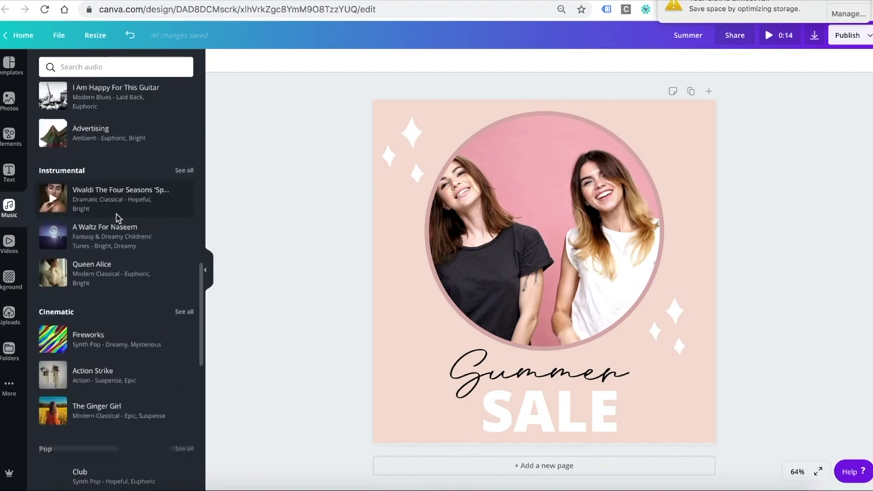
pyautogui.scroll(10, 116, 217)
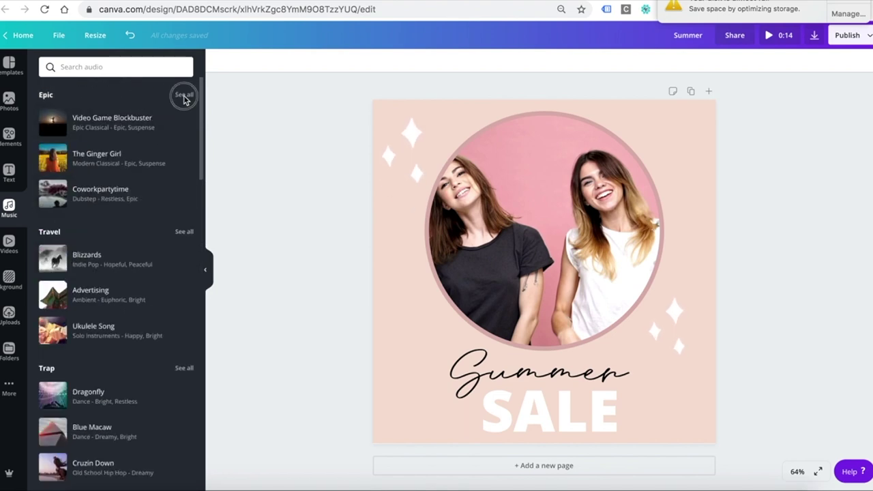
pyautogui.click(184, 96)
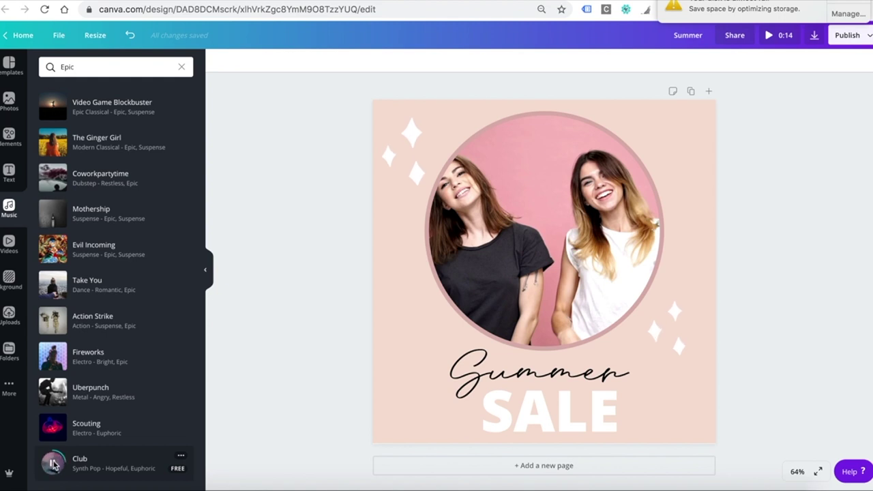
# Step: Add the Club track to the design and shift its playing section to a later part of the song
pyautogui.moveTo(206, 369); pyautogui.dragTo(521, 272)
pyautogui.click(239, 471)
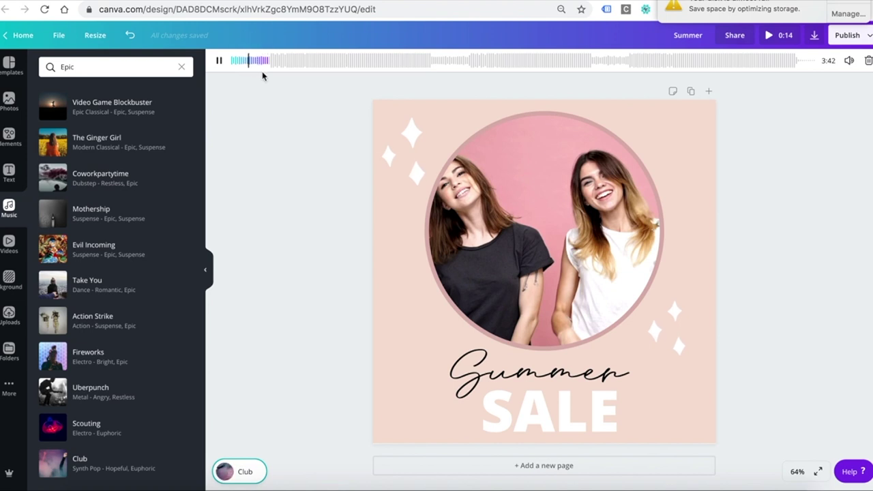
pyautogui.moveTo(239, 61); pyautogui.dragTo(352, 63)
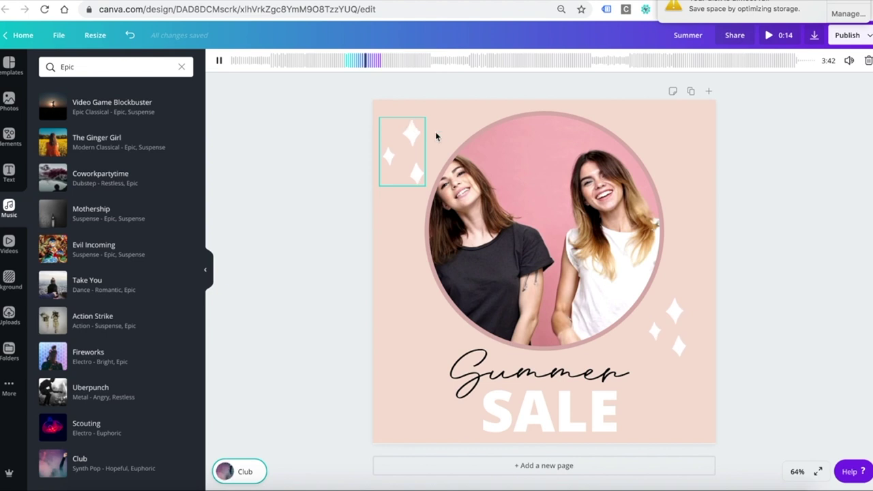
# Step: Delete the circular framed video and search the elements library for "Frames"
pyautogui.click(520, 250)
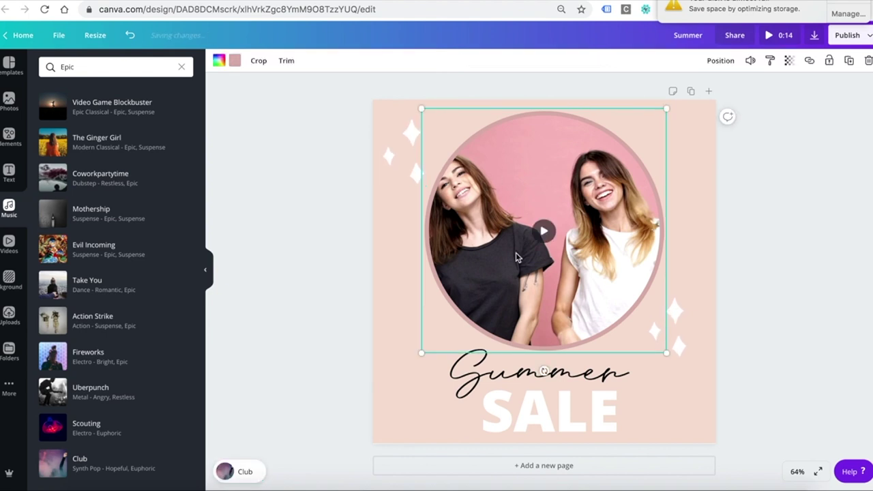
pyautogui.press('Delete')
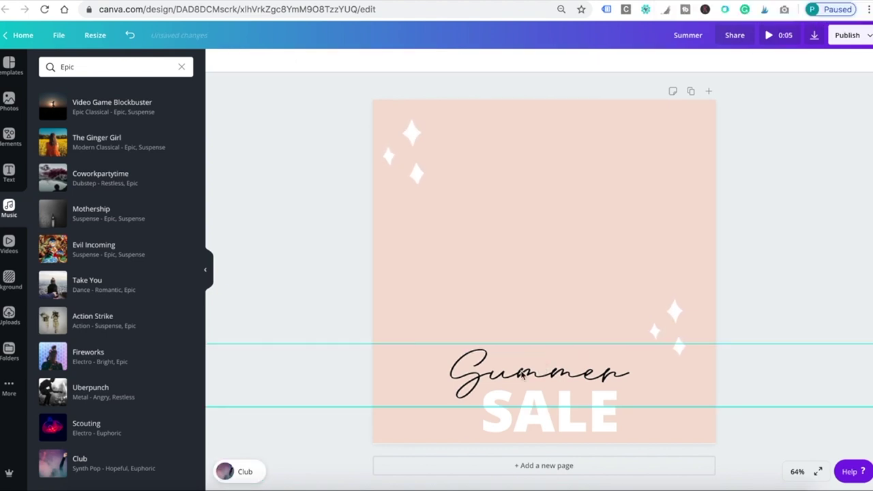
pyautogui.click(15, 146)
pyautogui.click(165, 66)
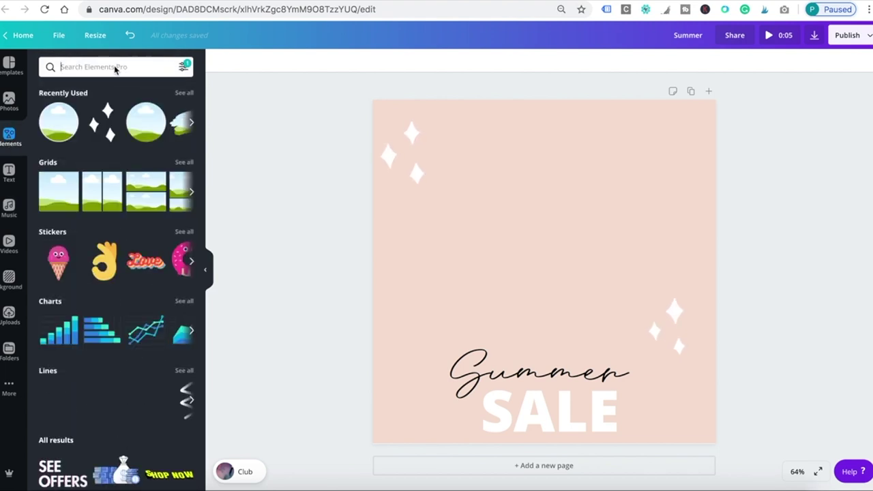
pyautogui.write('Frames')
pyautogui.press('Return')
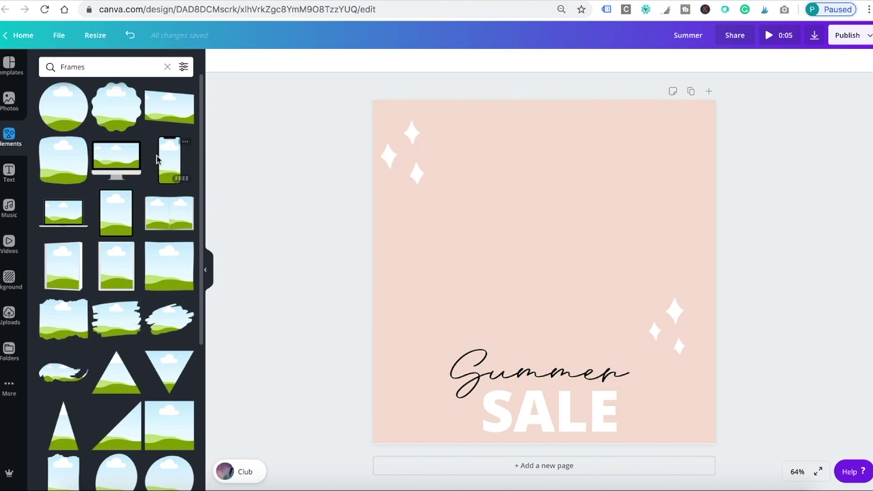
# Step: Add the smartphone frame, enlarge it and centre it above the Summer SALE text
pyautogui.moveTo(169, 162); pyautogui.dragTo(536, 226)
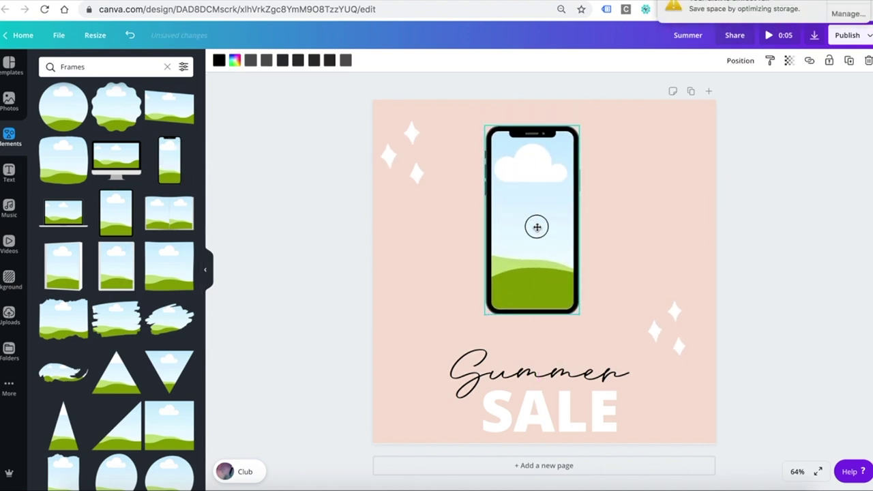
pyautogui.moveTo(595, 128); pyautogui.dragTo(606, 106)
pyautogui.moveTo(484, 324); pyautogui.dragTo(476, 343)
pyautogui.moveTo(533, 247)
pyautogui.mouseDown()
pyautogui.moveTo(550, 241)
pyautogui.moveTo(548, 254)
pyautogui.mouseUp()
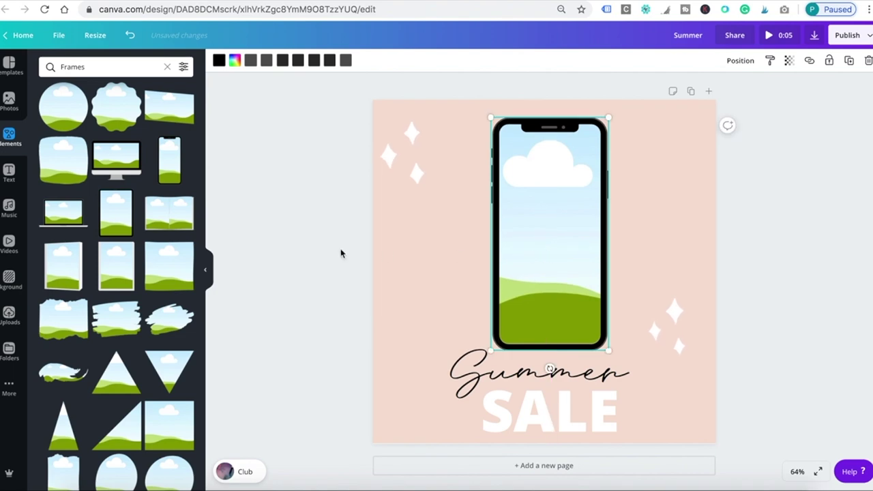
# Step: Fill the smartphone frame with the uploaded 0:21 screen recording of the photo grid app
pyautogui.click(9, 318)
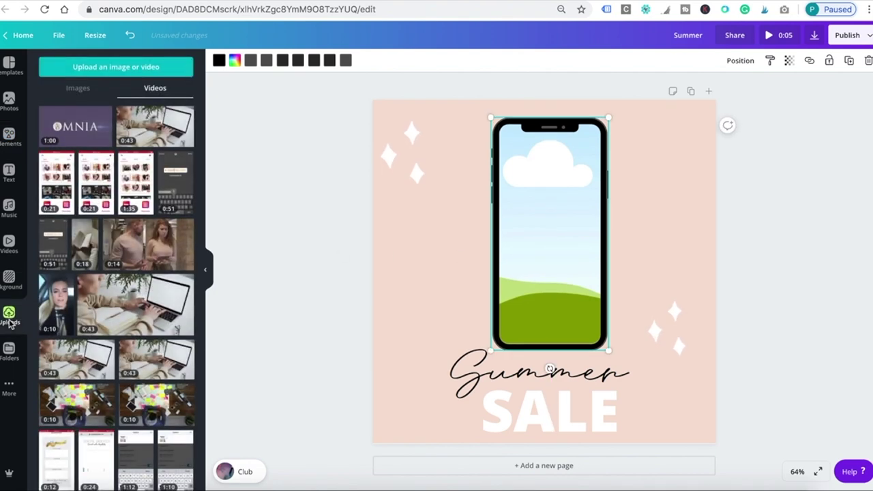
pyautogui.scroll(-5, 137, 247)
pyautogui.scroll(5, 102, 204)
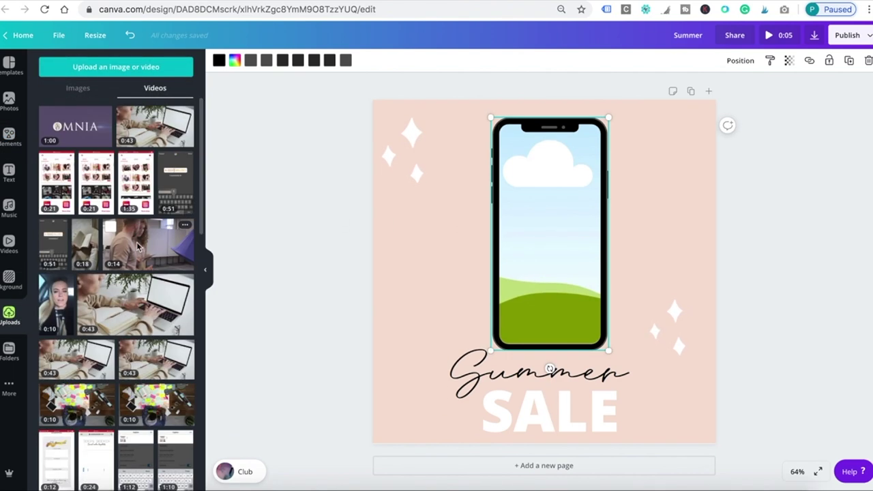
pyautogui.moveTo(91, 185); pyautogui.dragTo(550, 240)
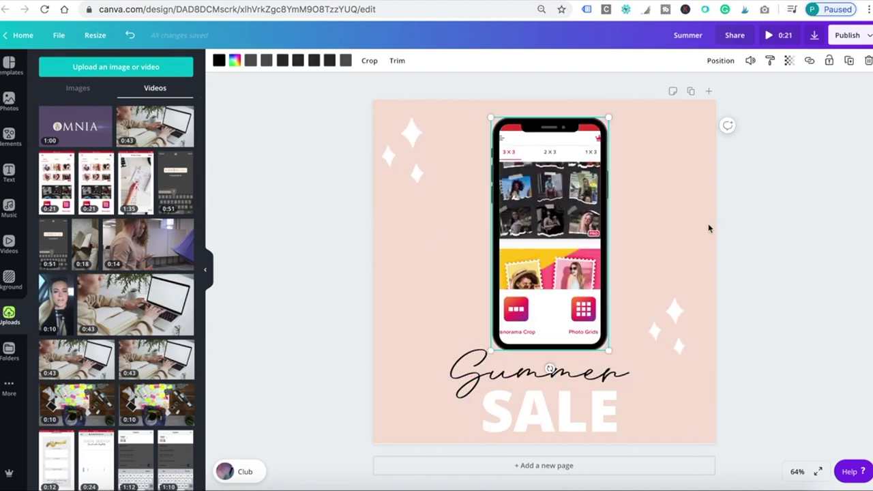
# Step: Replace the word "Summer" with "Instagram" and "SALE" with "GRID TUTORIAL"
pyautogui.click(539, 374)
pyautogui.write('Instagram')
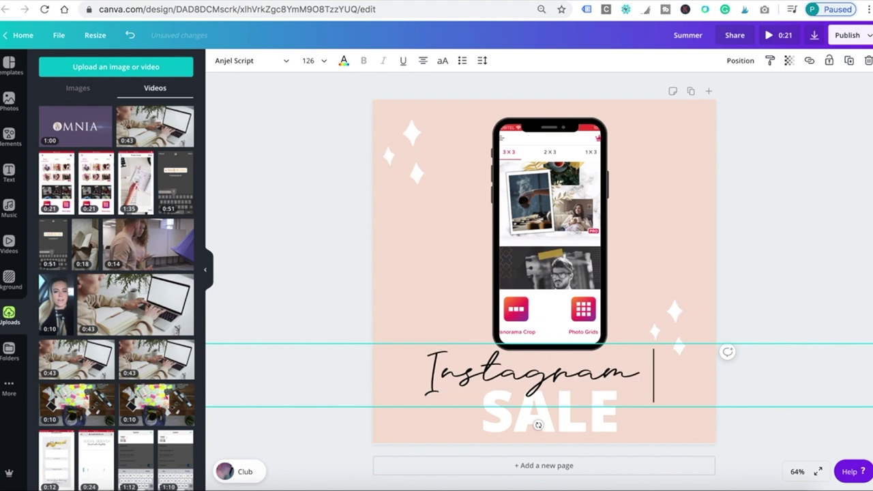
pyautogui.doubleClick(549, 411)
pyautogui.press('BackSpace')
pyautogui.write('GRID')
pyautogui.moveTo(619, 440); pyautogui.dragTo(568, 416)
pyautogui.write('TUTPRIAL')
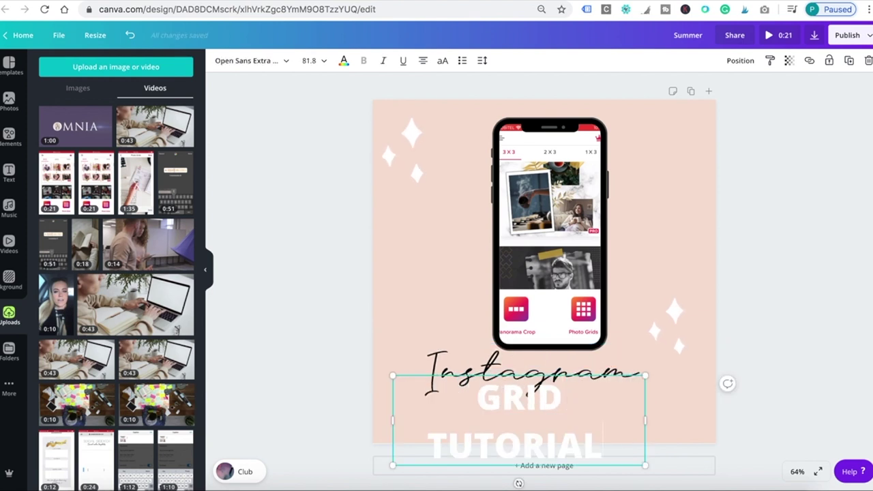
# Step: Widen the GRID TUTORIAL text box so it fits on one line and color the text dusty pink
pyautogui.moveTo(642, 416); pyautogui.dragTo(714, 423)
pyautogui.hotkey('ctrl', 'a')
pyautogui.click(344, 60)
pyautogui.click(76, 211)
# Step: Change the page background color to white
pyautogui.click(254, 34)
pyautogui.click(223, 60)
pyautogui.click(182, 256)
# Step: Reposition the Instagram text slightly and set its font size to 100
pyautogui.moveTo(552, 391); pyautogui.dragTo(554, 386)
pyautogui.click(312, 60)
pyautogui.write('100')
pyautogui.press('Return')
# Step: Reduce the font size of the GRID TUTORIAL text below the Instagram line
pyautogui.tripleClick(591, 424)
pyautogui.click(311, 60)
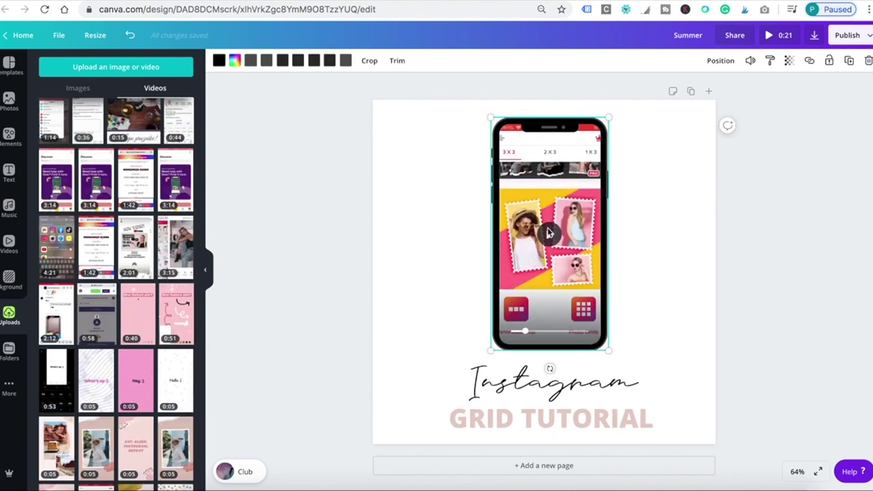
# Step: Open the download options for the finished Instagram Grid Tutorial post
pyautogui.click(868, 37)
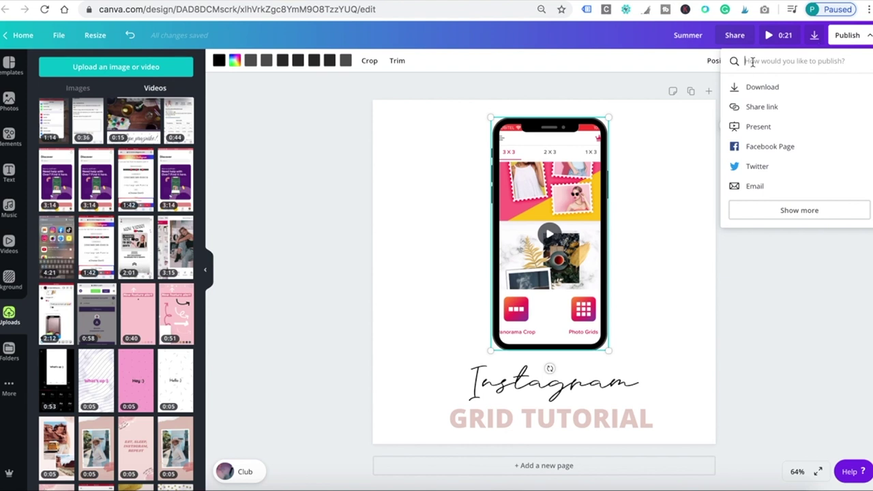
pyautogui.click(735, 88)
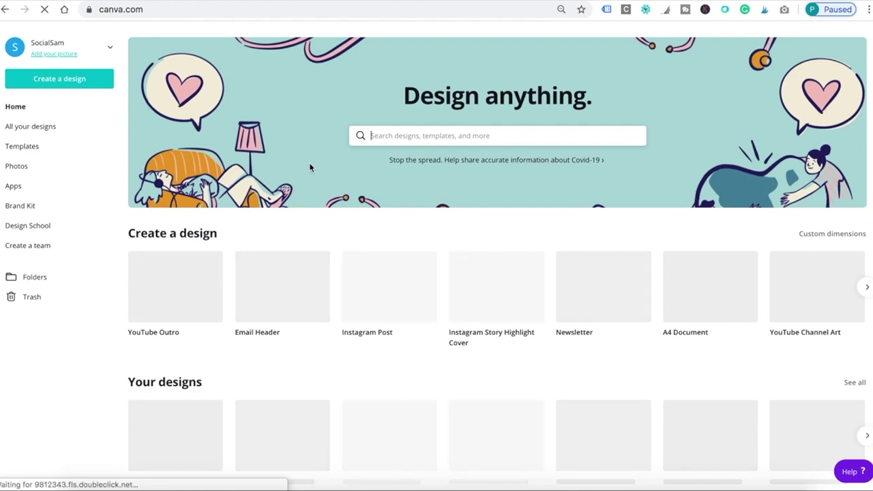
# Step: Search Canva's home page for "animated social media" and browse through the template results
pyautogui.click(389, 134)
pyautogui.write('animated soc')
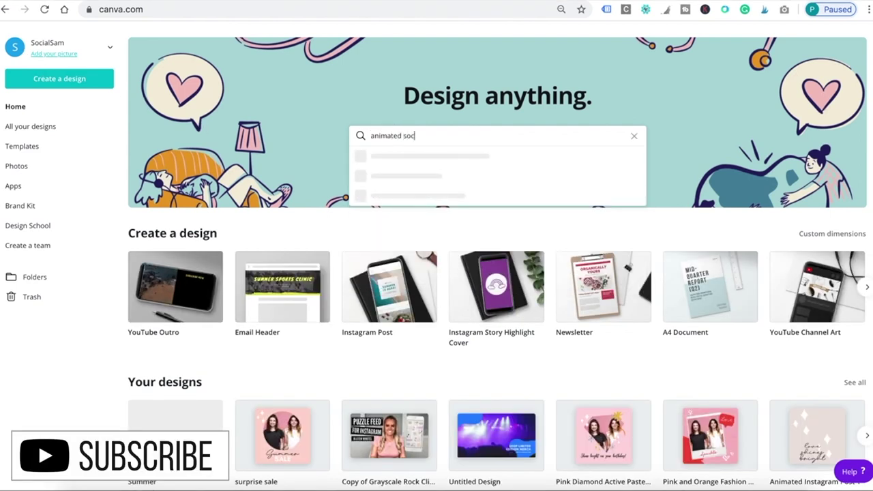
pyautogui.write('ial media')
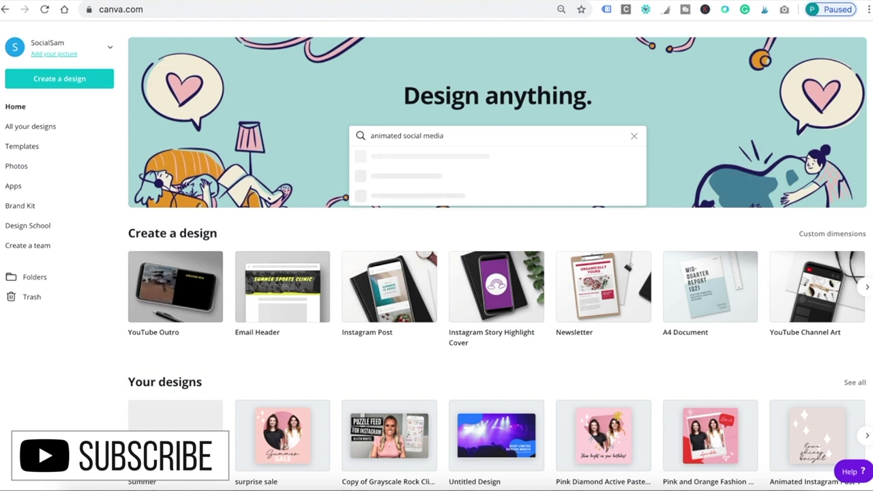
pyautogui.press('Return')
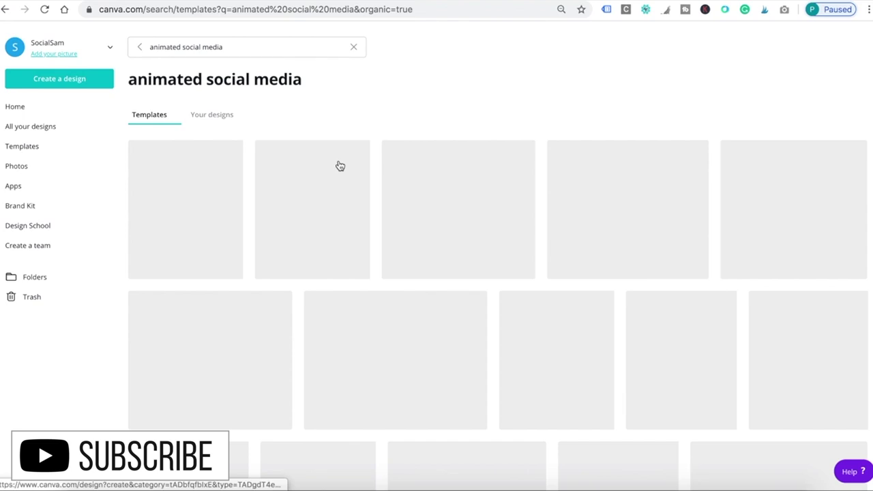
pyautogui.scroll(-14, 339, 165)
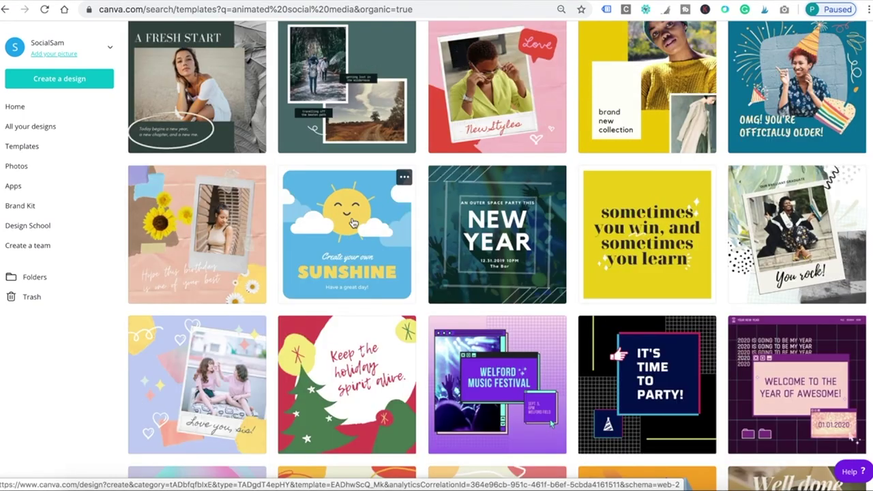
pyautogui.scroll(-1, 384, 241)
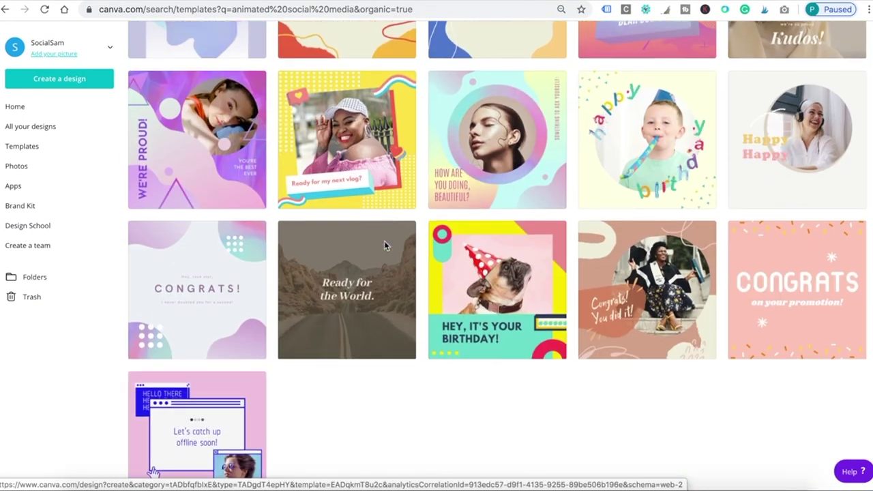